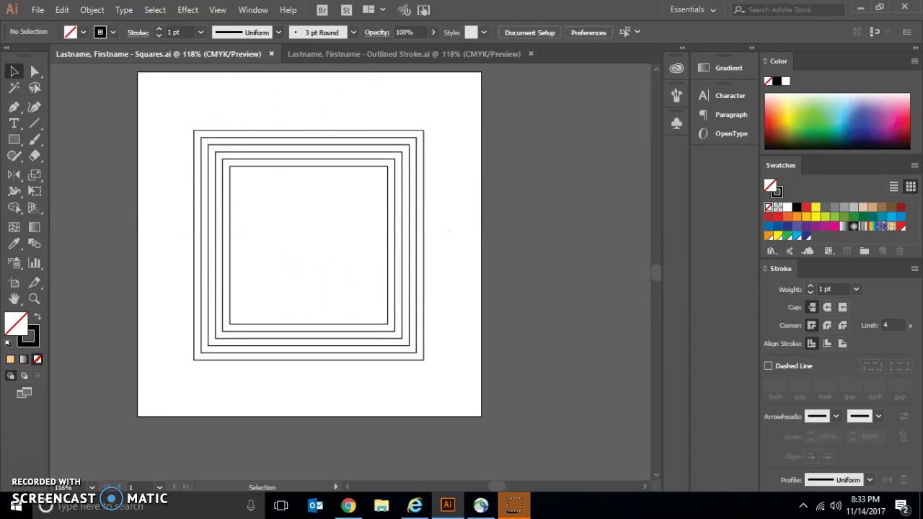
# Open AI 4-05.ai from the HandOut (J:) drive, through Business Handout and the teacher's Computer Graphics, Illustrator and Chapter 4 folders
pyautogui.click(37, 11)
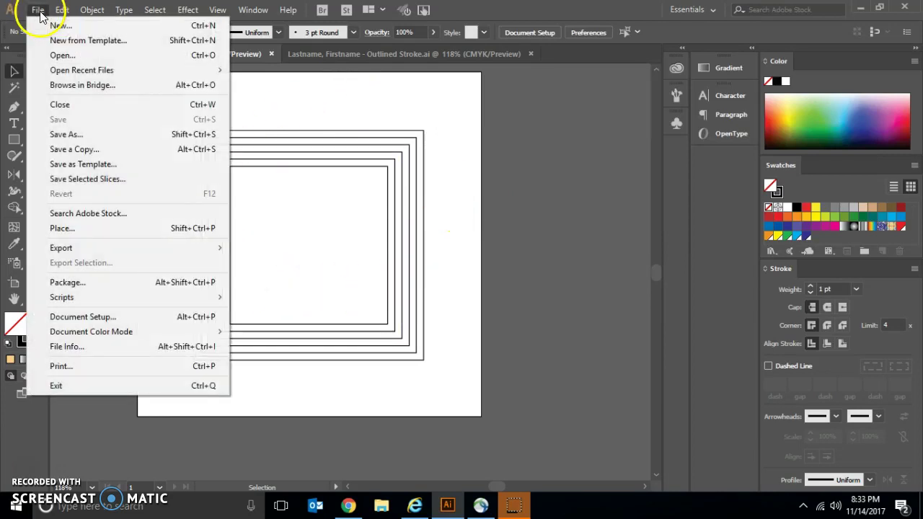
pyautogui.click(49, 53)
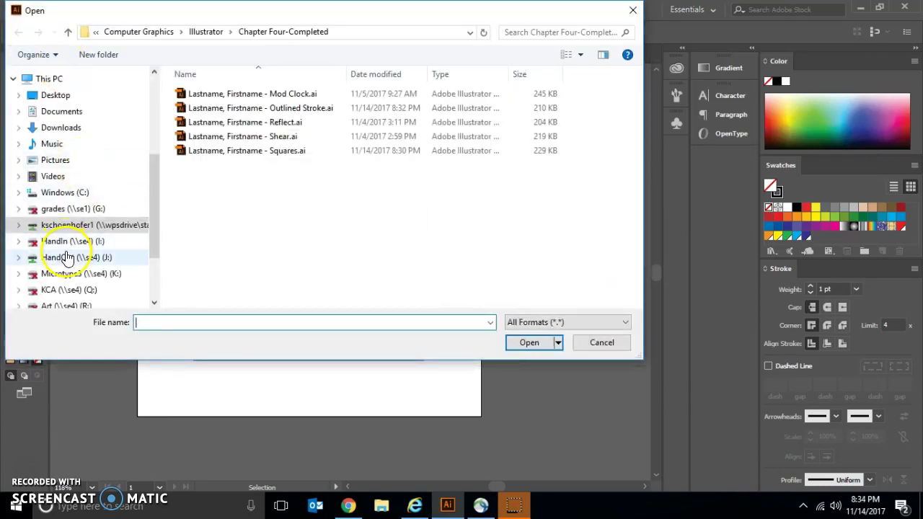
pyautogui.click(64, 257)
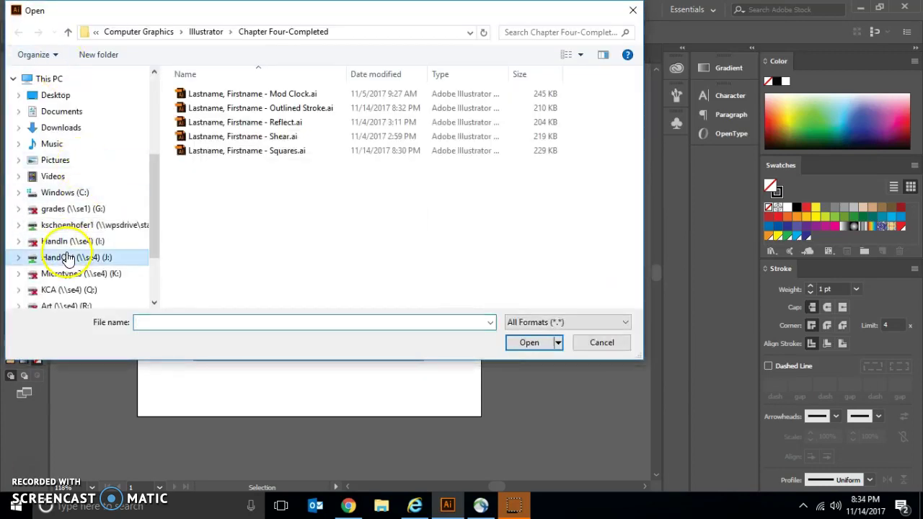
pyautogui.moveTo(638, 112); pyautogui.dragTo(606, 290)
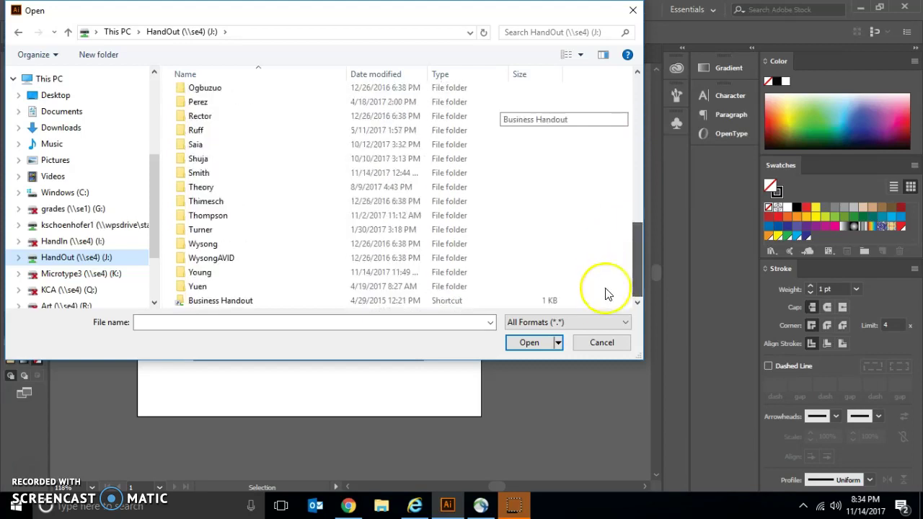
pyautogui.doubleClick(226, 303)
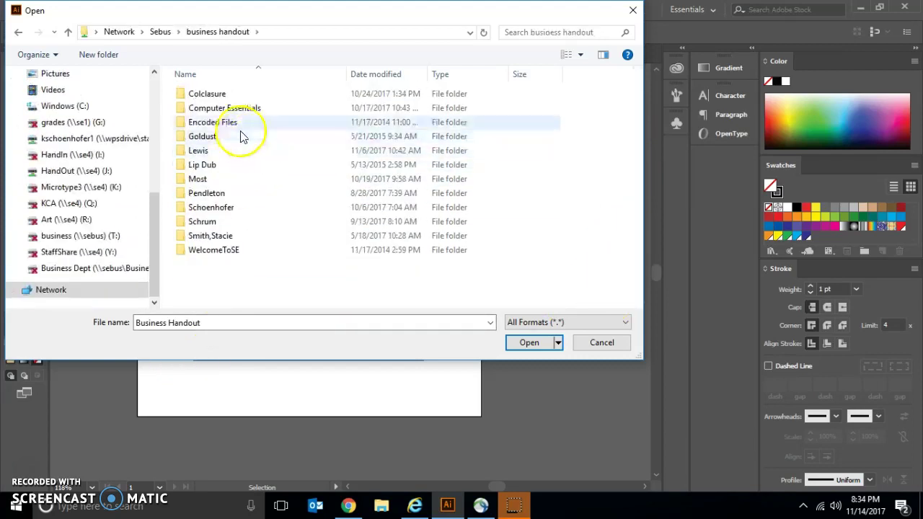
pyautogui.doubleClick(216, 207)
pyautogui.doubleClick(244, 108)
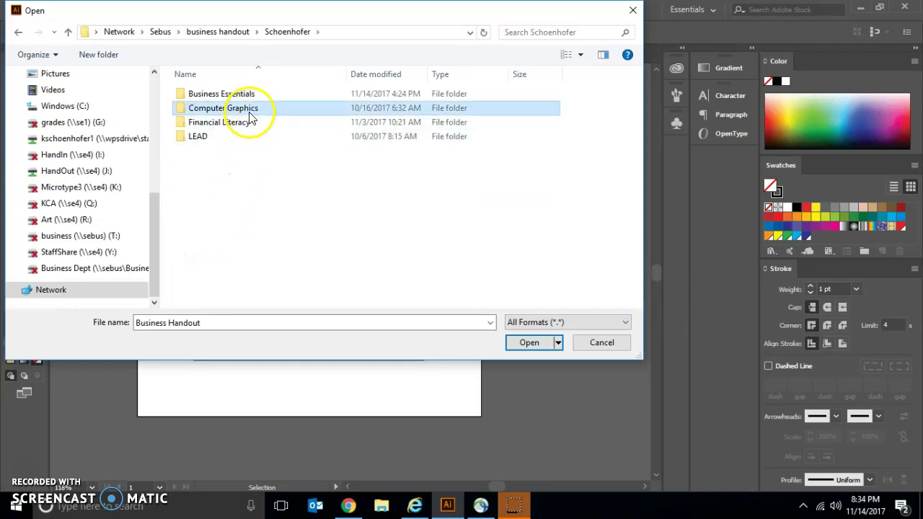
pyautogui.doubleClick(252, 96)
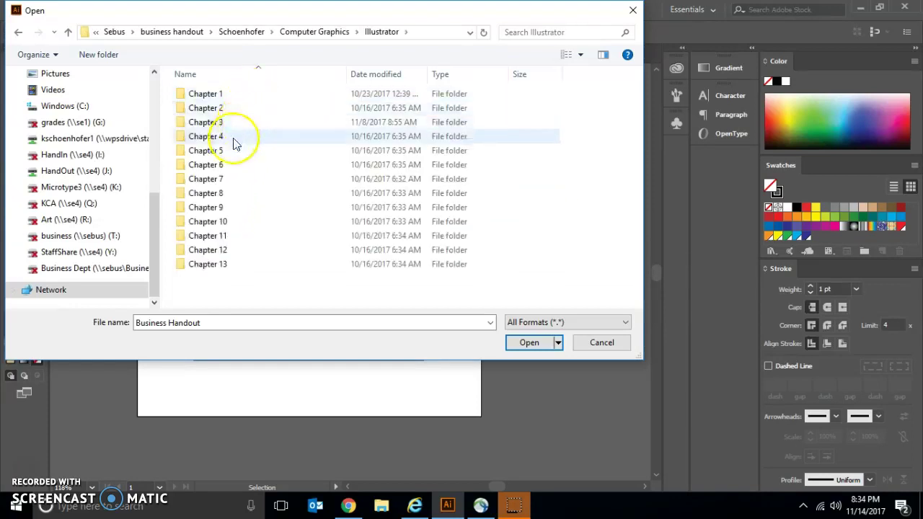
pyautogui.doubleClick(233, 139)
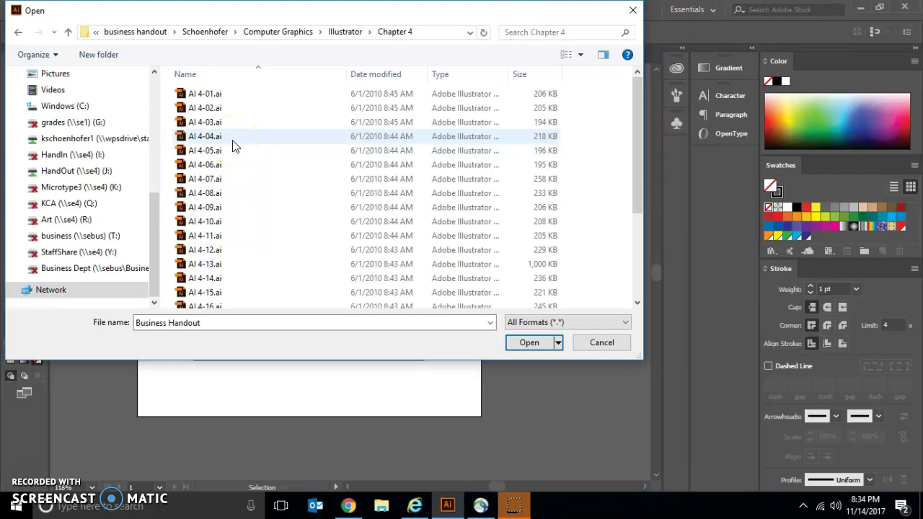
pyautogui.click(226, 150)
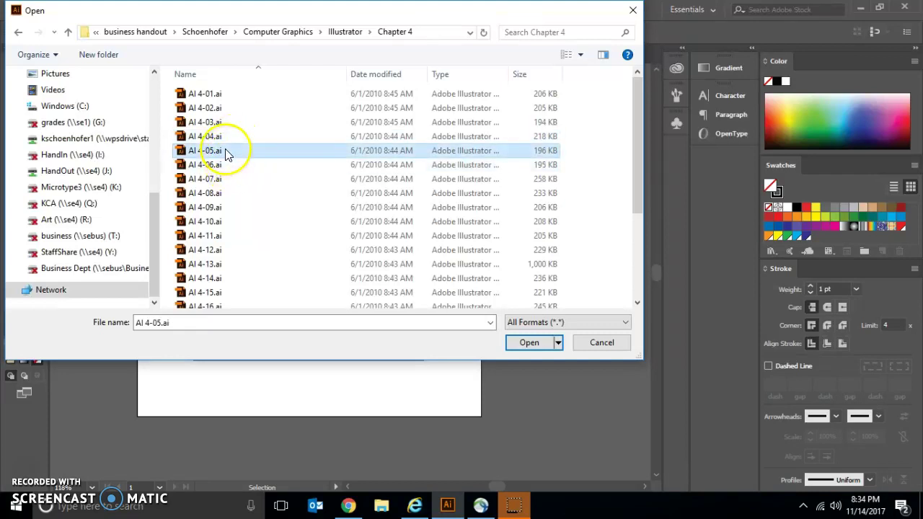
pyautogui.click(526, 342)
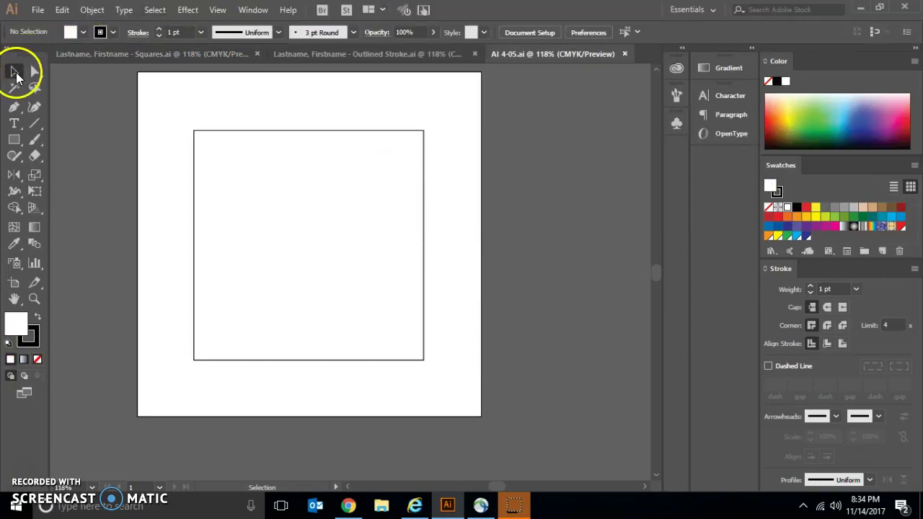
# Offset the square's path by -0.125 in to create a second square nested inside it
pyautogui.click(194, 184)
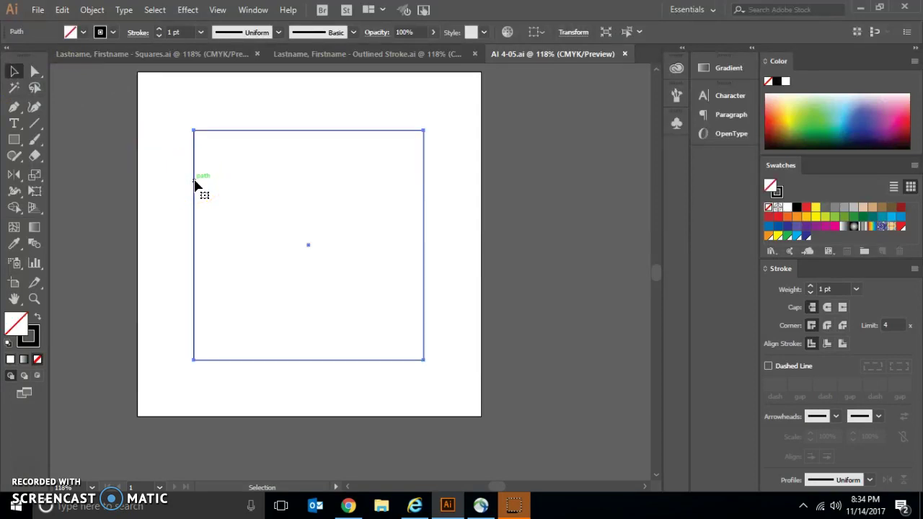
pyautogui.click(85, 9)
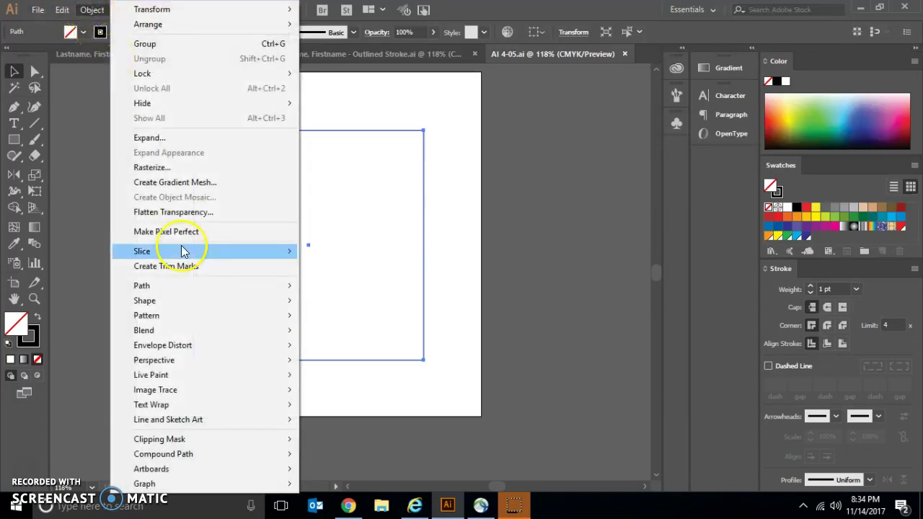
pyautogui.moveTo(200, 285)
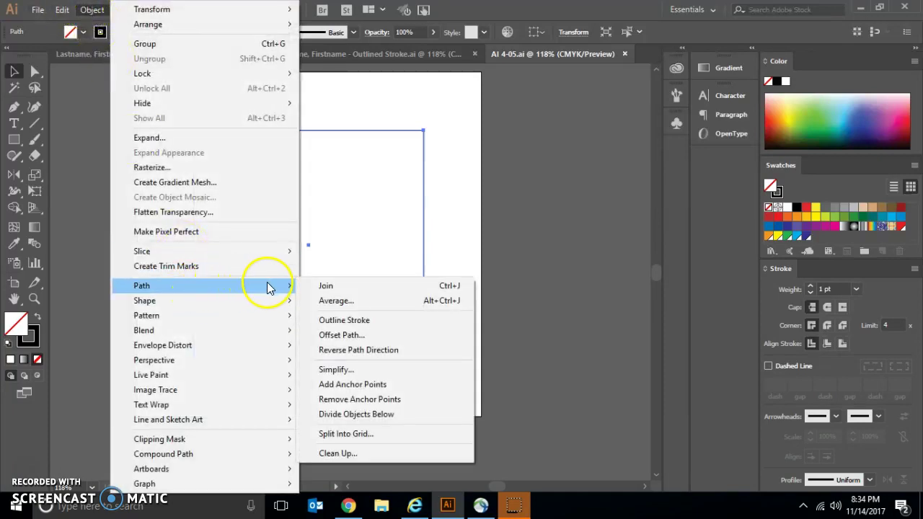
pyautogui.click(360, 337)
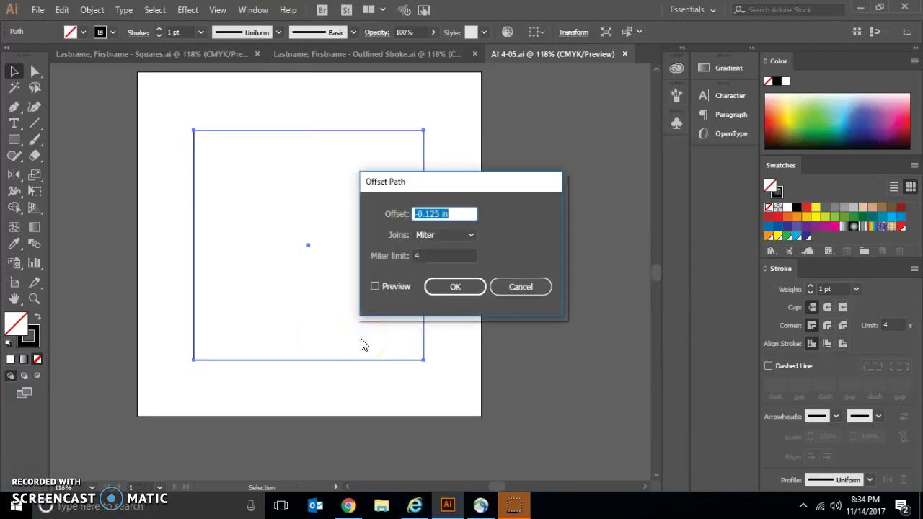
pyautogui.write('-.125')
pyautogui.click(459, 286)
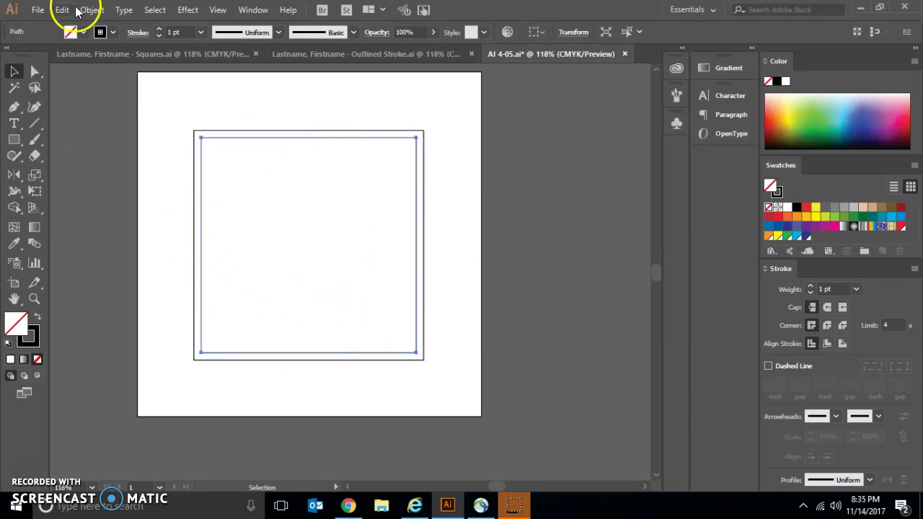
# Offset the second square's path by -0.125 in to create a third nested square
pyautogui.click(92, 11)
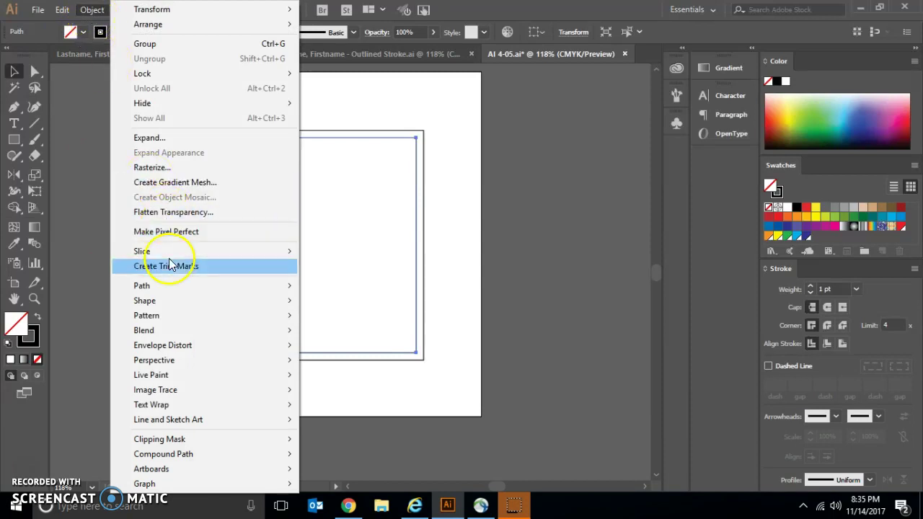
pyautogui.moveTo(170, 291)
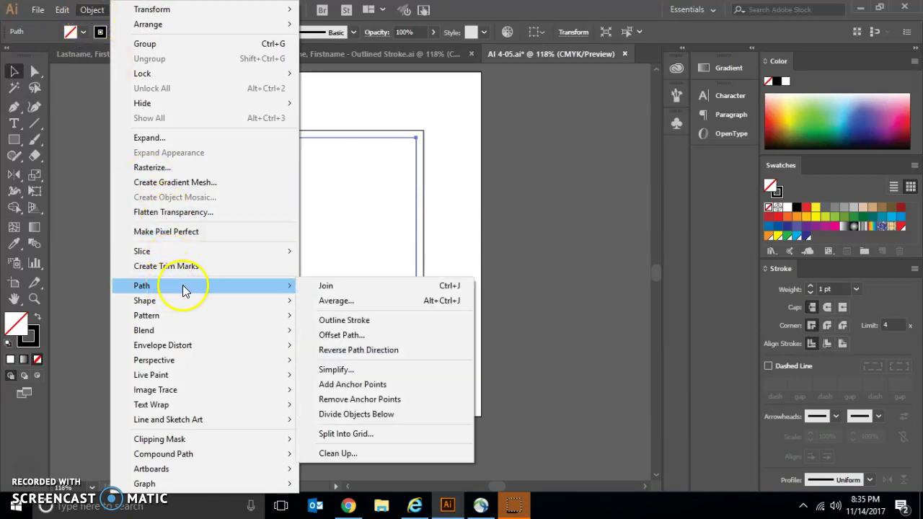
pyautogui.click(375, 337)
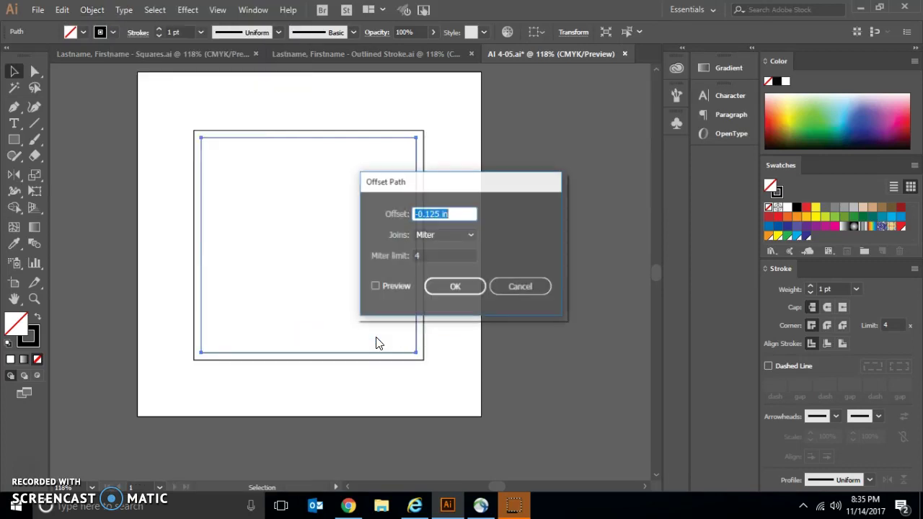
pyautogui.click(455, 287)
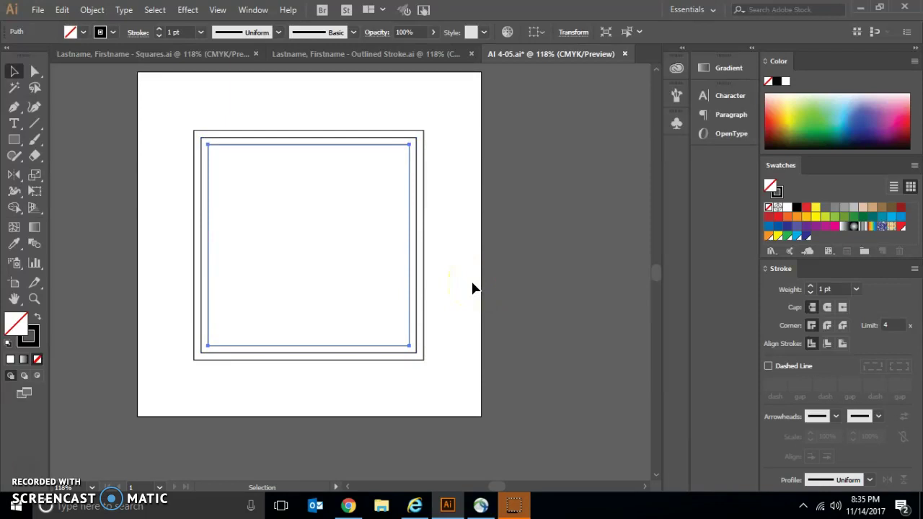
# Offset the third square's path by -0.125 in to create a fourth nested square
pyautogui.click(91, 10)
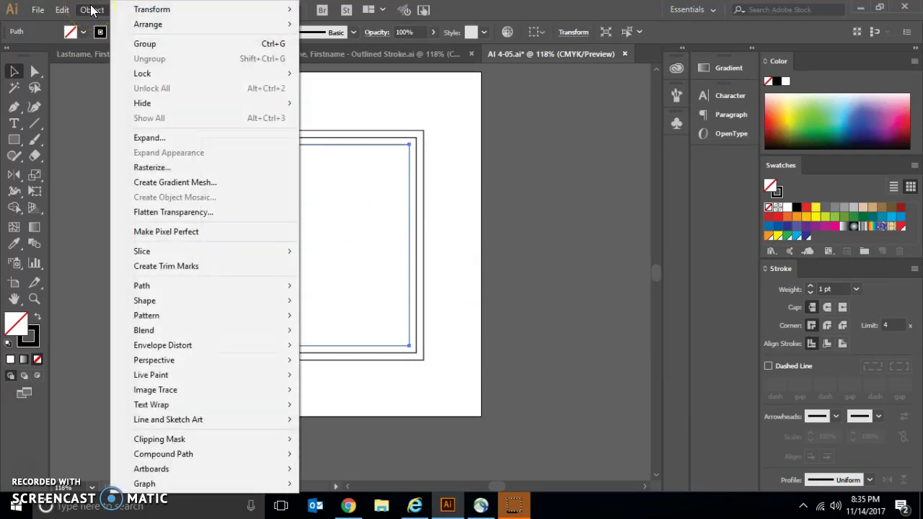
pyautogui.moveTo(176, 290)
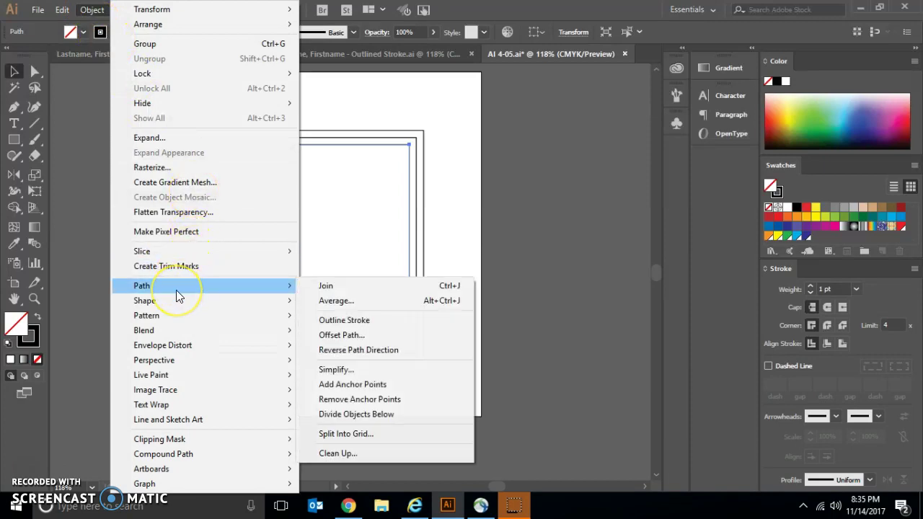
pyautogui.click(267, 288)
pyautogui.click(375, 334)
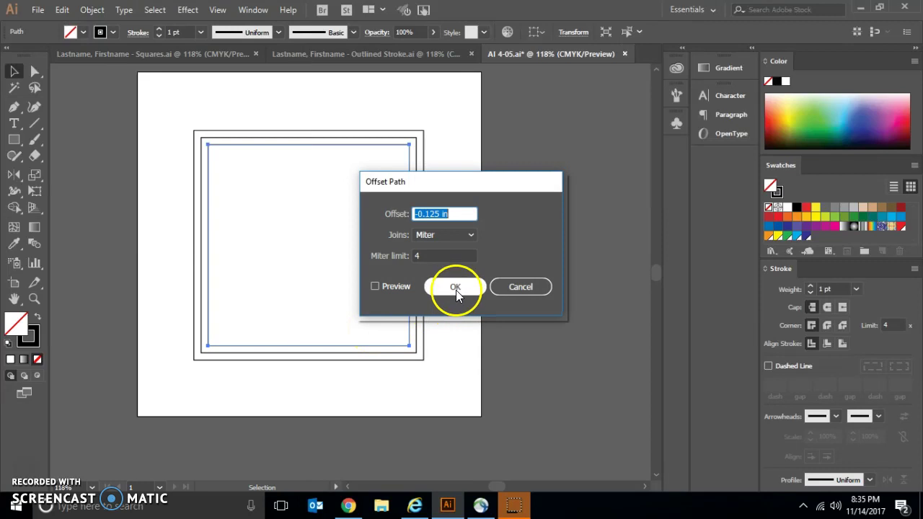
pyautogui.click(454, 286)
# Offset the fourth square's path by -0.125 in to create a fifth nested square
pyautogui.click(92, 9)
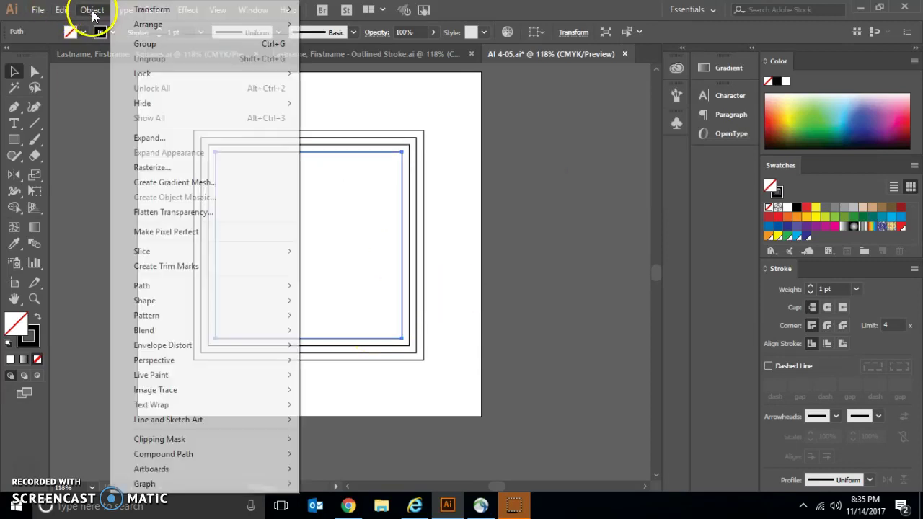
pyautogui.moveTo(190, 290)
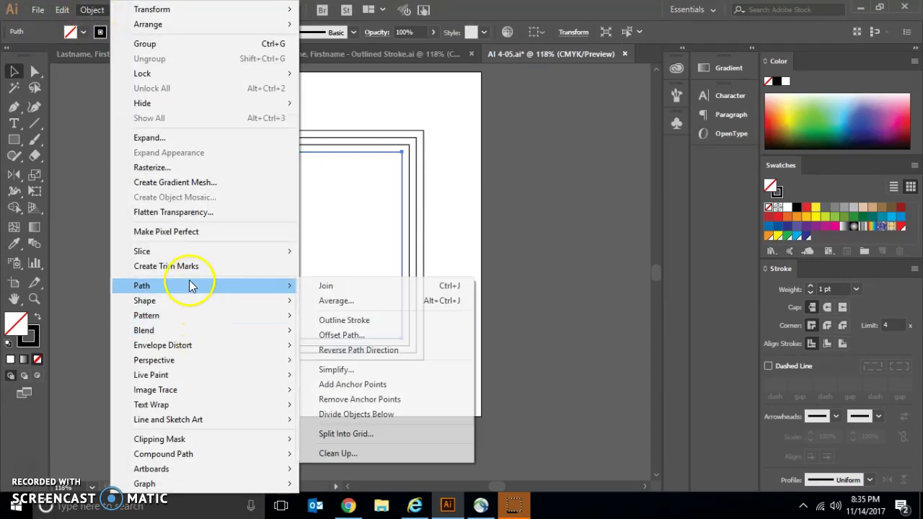
pyautogui.click(384, 336)
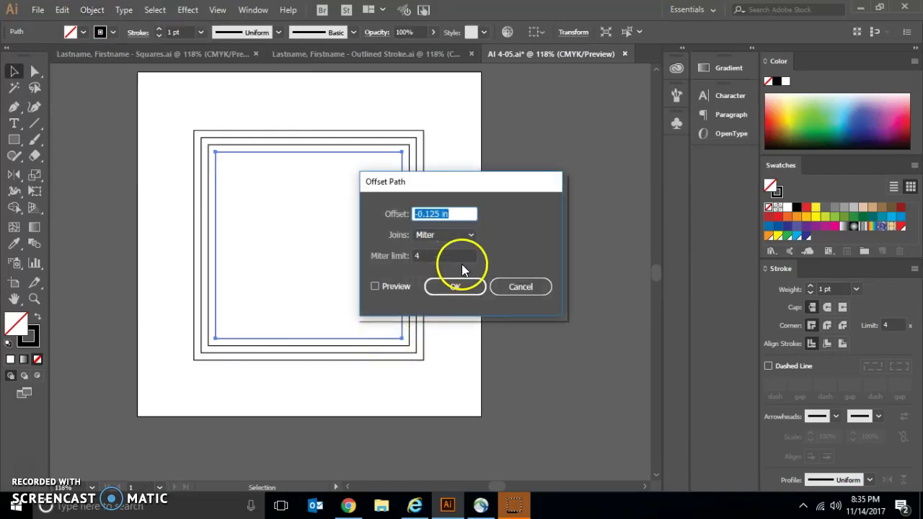
pyautogui.click(450, 288)
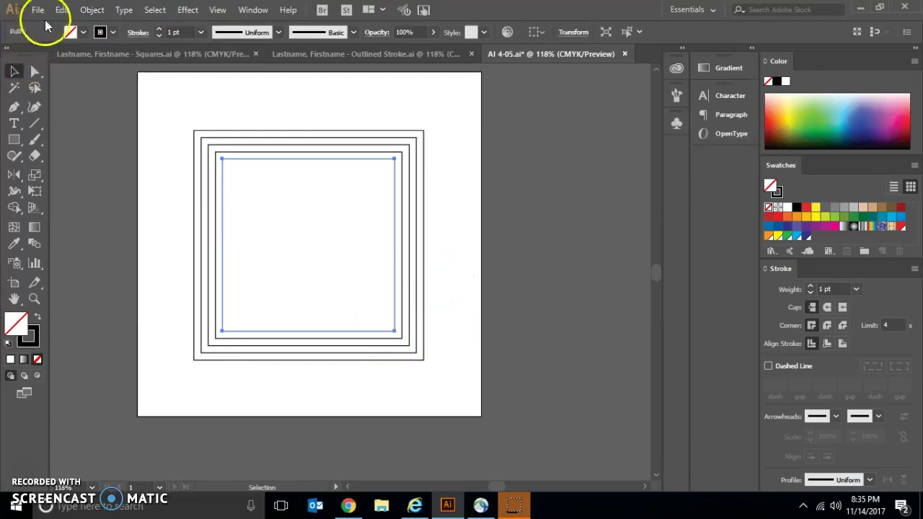
# Offset the fifth square's path by -0.125 in to create a sixth nested square, and compare the artwork with the finished Squares document
pyautogui.click(91, 10)
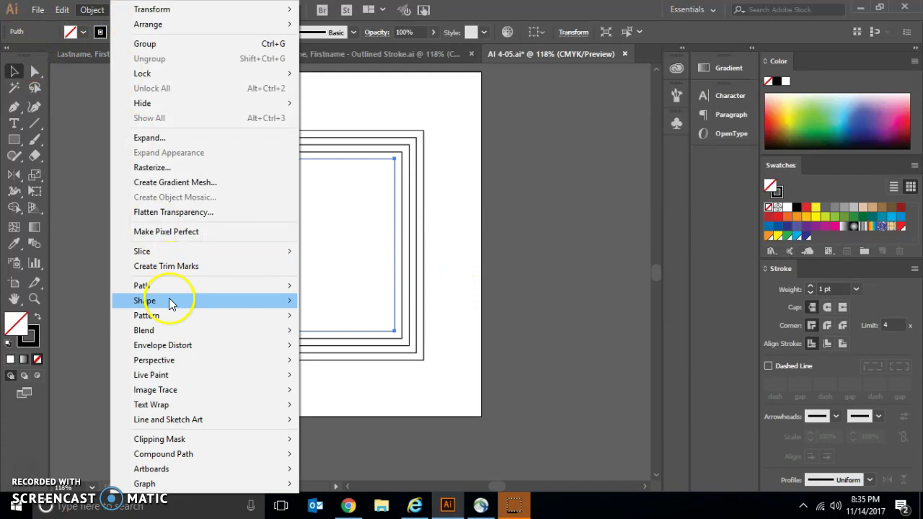
pyautogui.moveTo(169, 288)
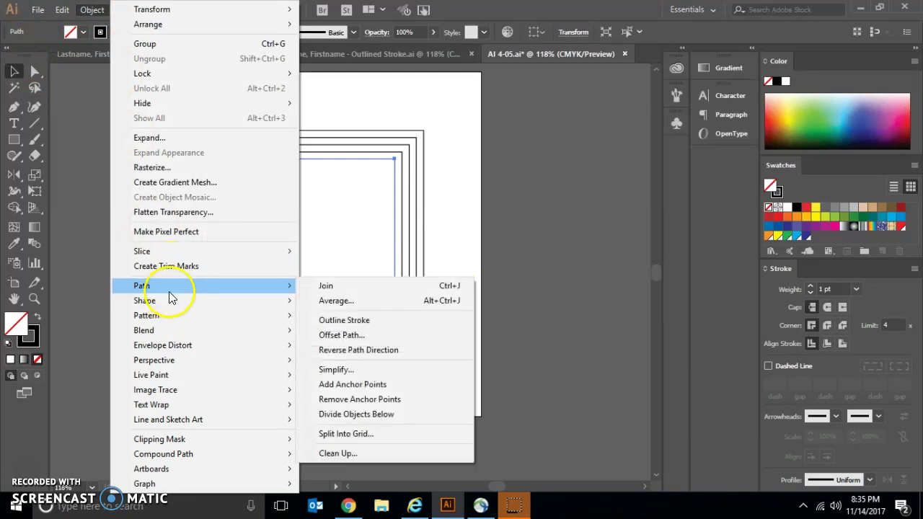
pyautogui.click(360, 335)
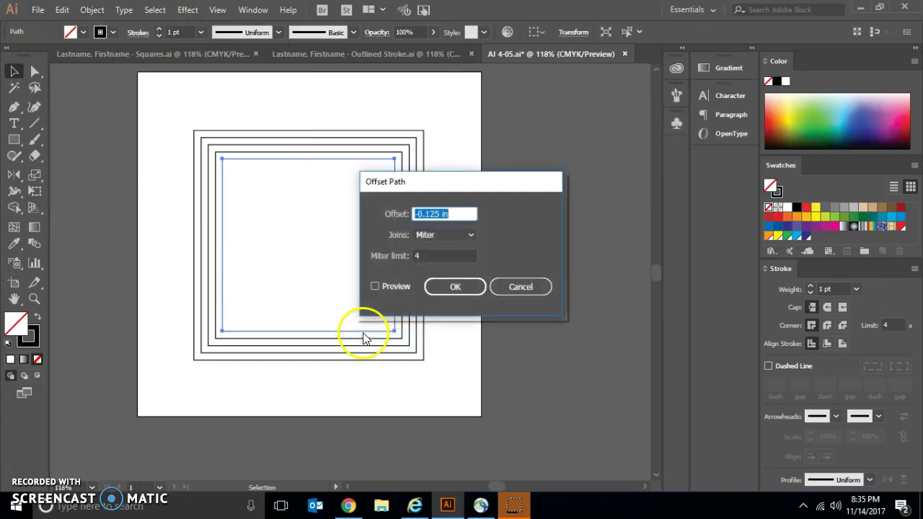
pyautogui.click(447, 289)
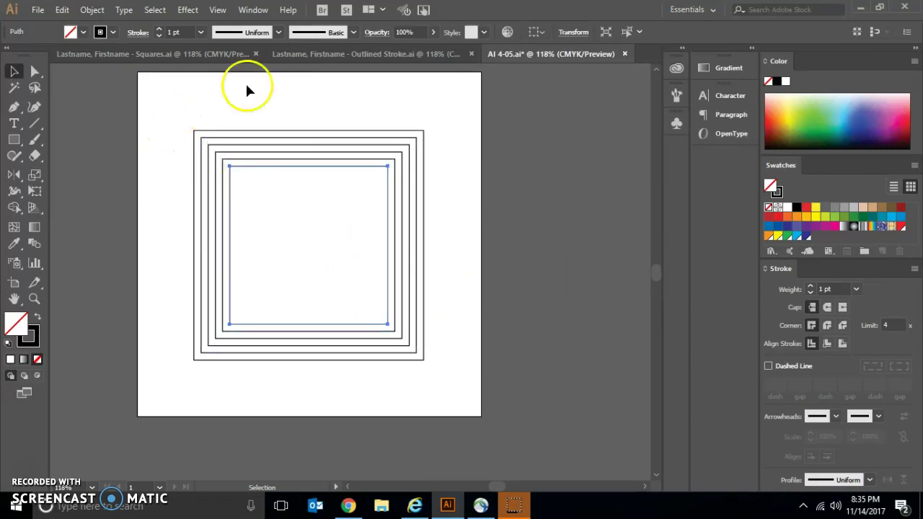
pyautogui.click(123, 56)
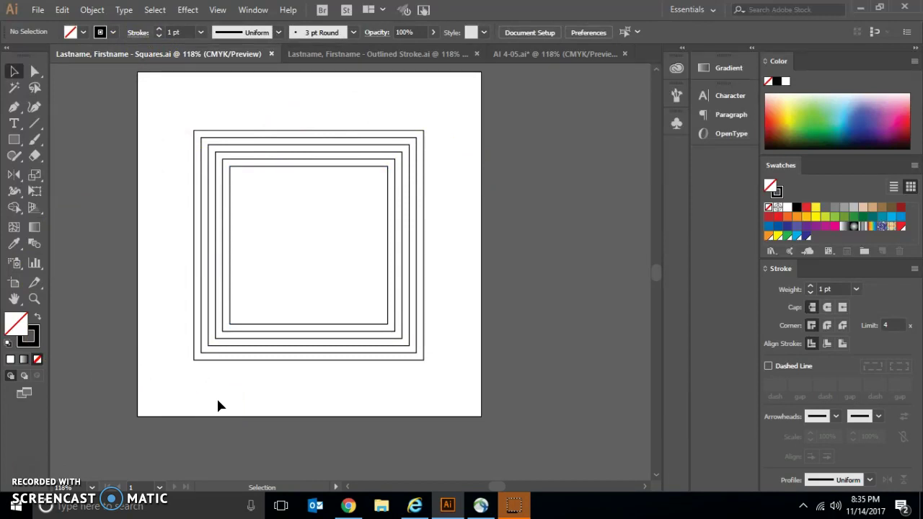
pyautogui.click(547, 58)
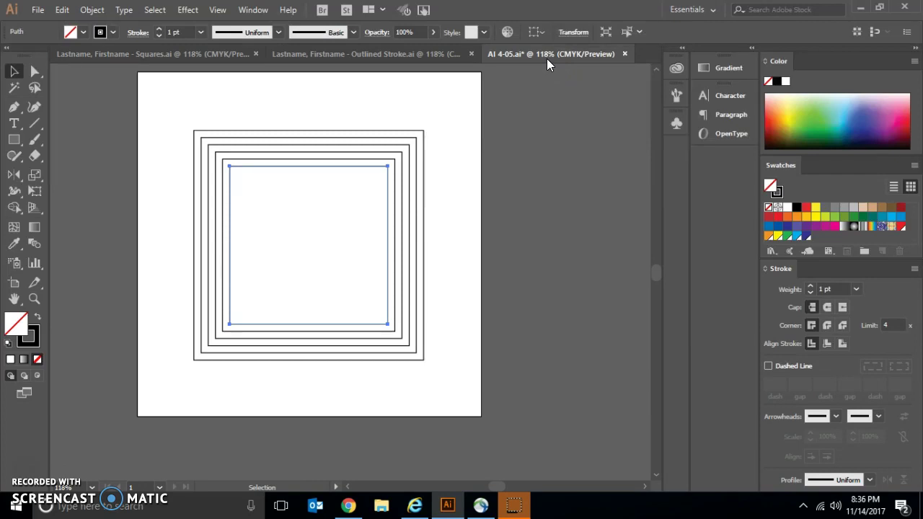
# Open the file AI 4-06.ai from the Chapter 4 folder
pyautogui.click(38, 11)
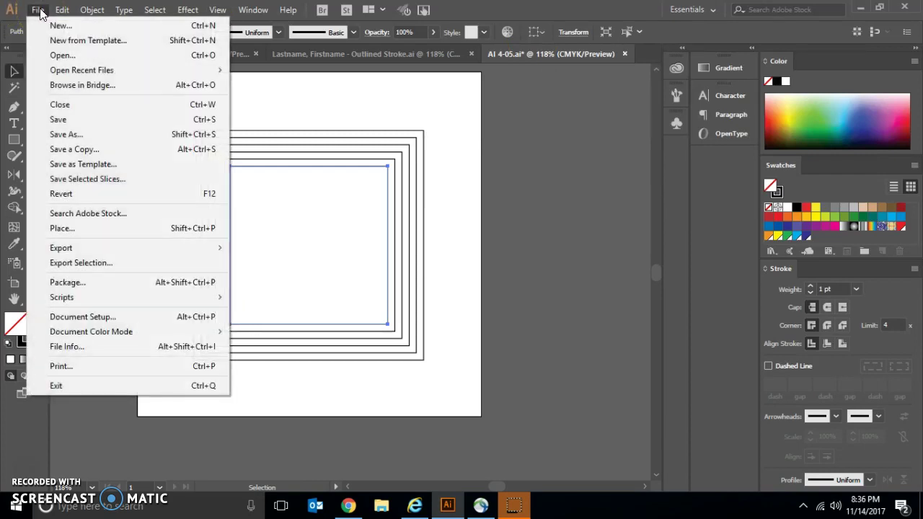
pyautogui.click(56, 55)
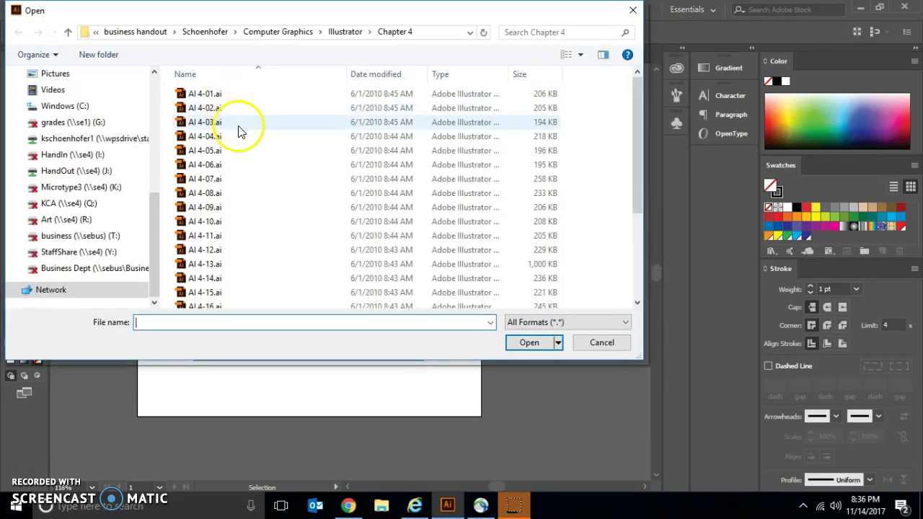
pyautogui.click(216, 165)
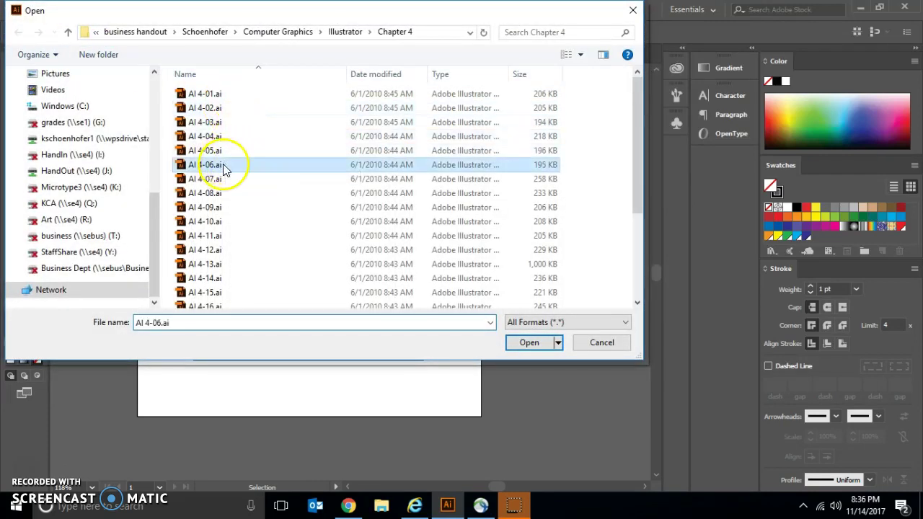
pyautogui.click(531, 345)
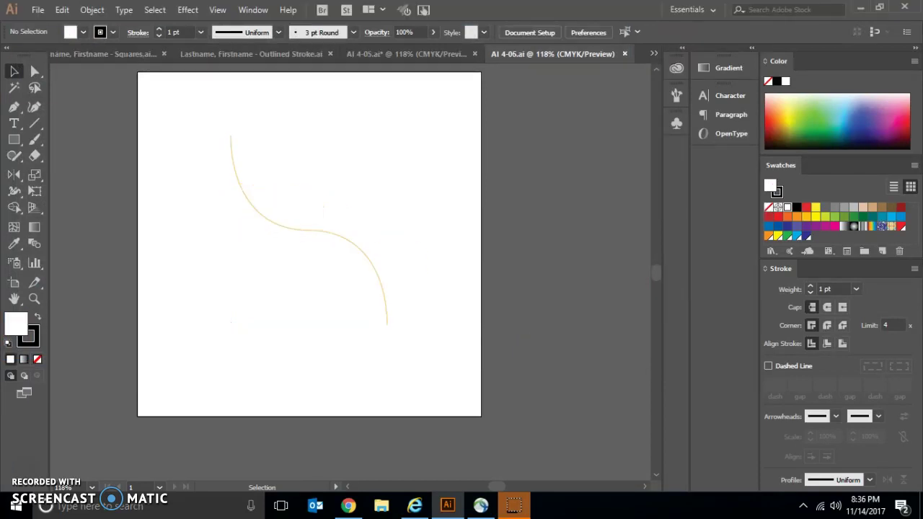
# Select the S-shaped curved path and set its stroke weight to 36 pt
pyautogui.click(12, 72)
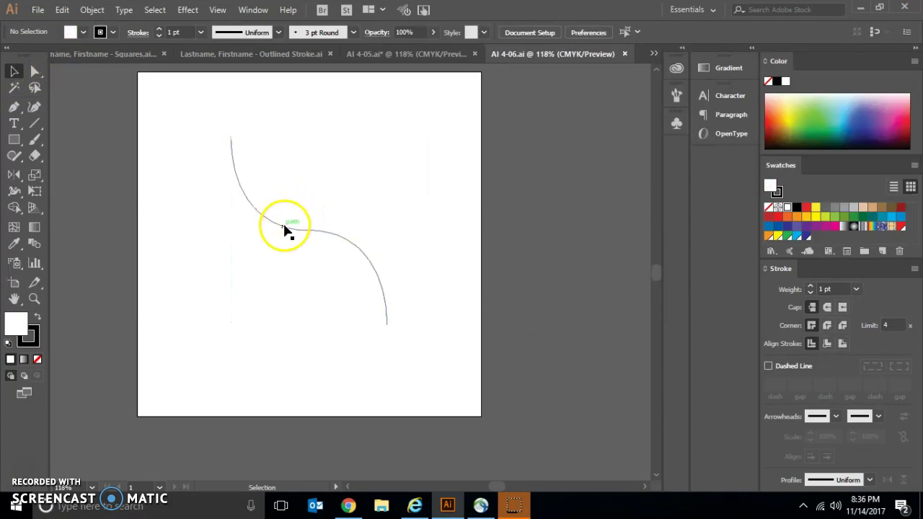
pyautogui.click(283, 230)
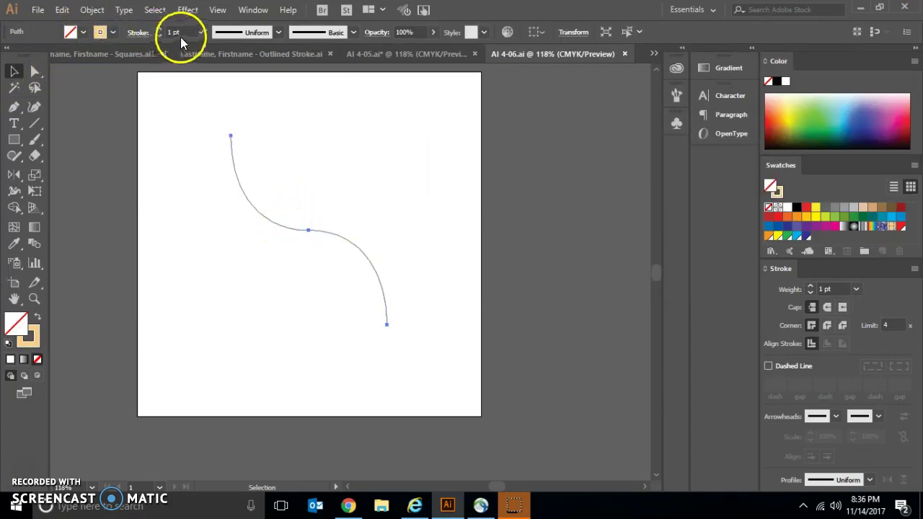
pyautogui.click(158, 32)
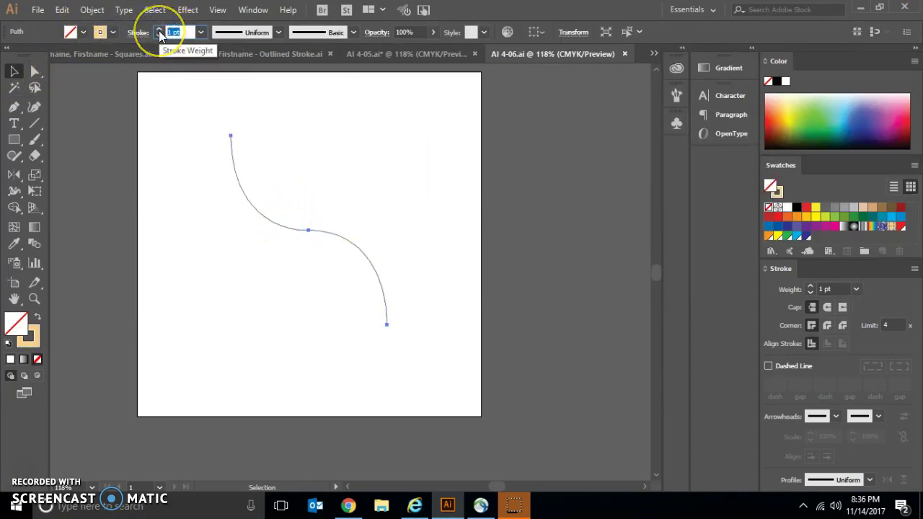
pyautogui.write('36')
pyautogui.press('Return')
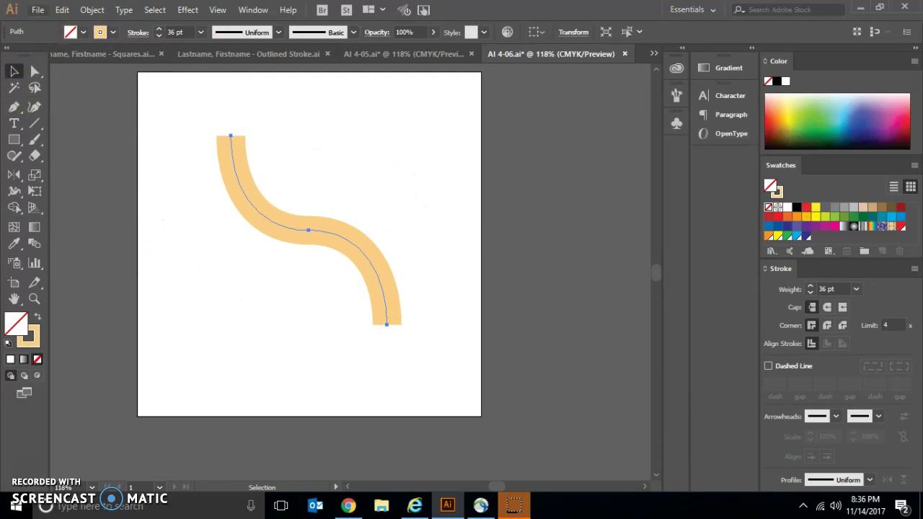
# Convert the curve's stroke to a filled shape with Outline Stroke, and review the finished Outlined Stroke and Squares documents
pyautogui.click(92, 10)
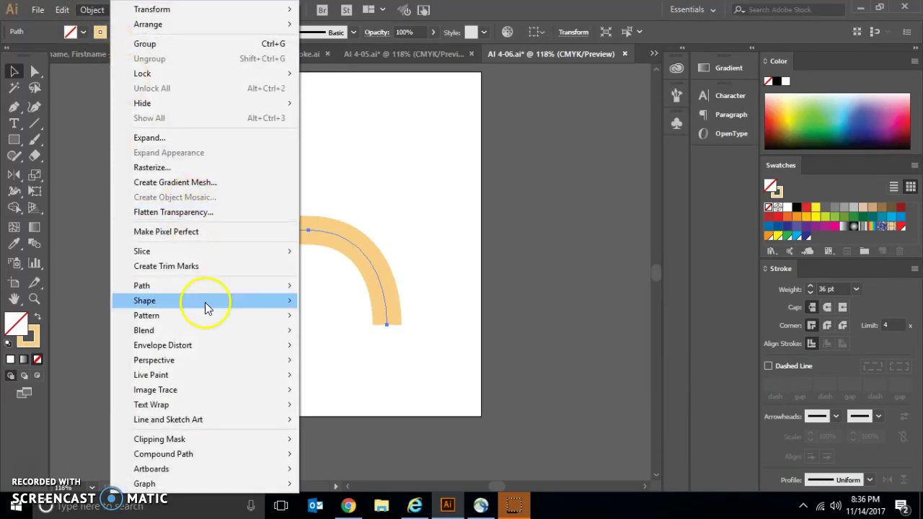
pyautogui.moveTo(213, 286)
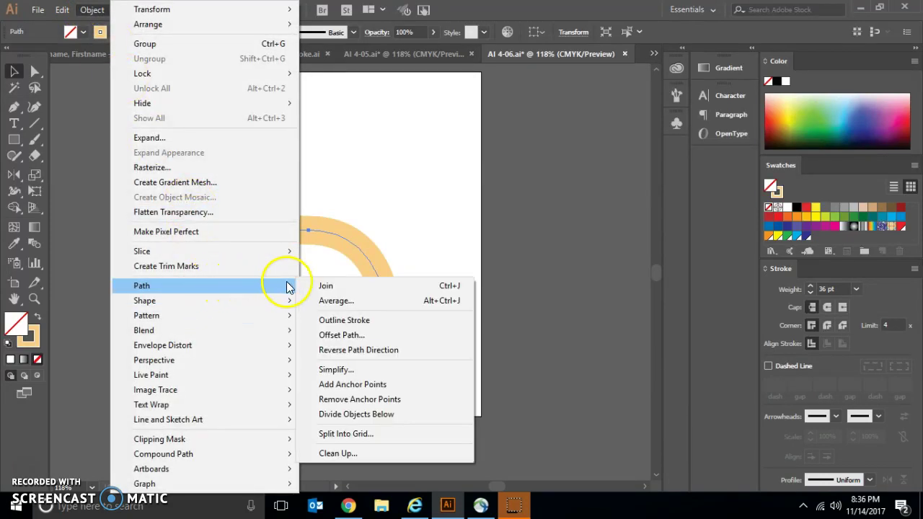
pyautogui.click(355, 323)
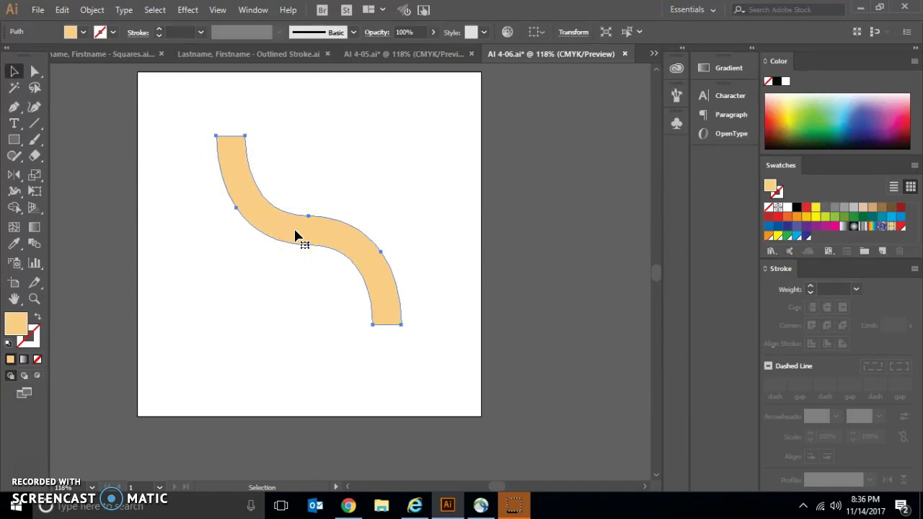
pyautogui.click(227, 55)
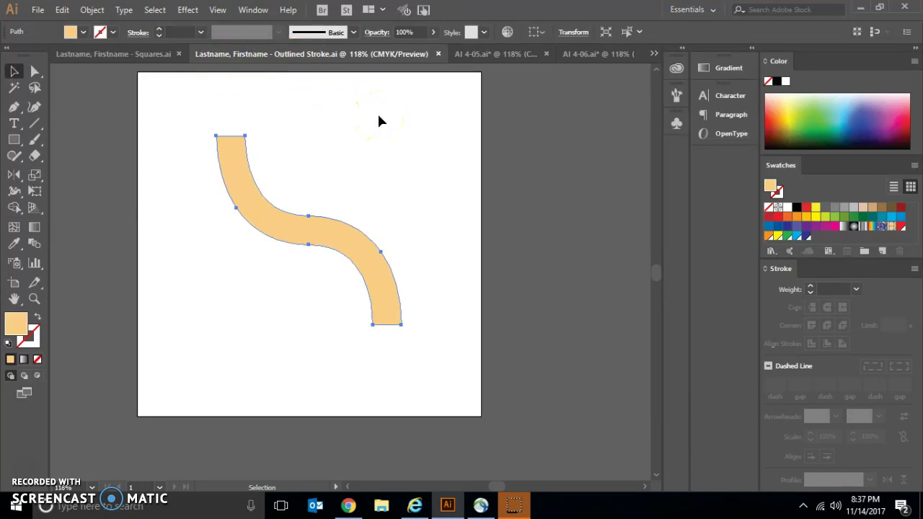
pyautogui.click(150, 55)
pyautogui.click(339, 53)
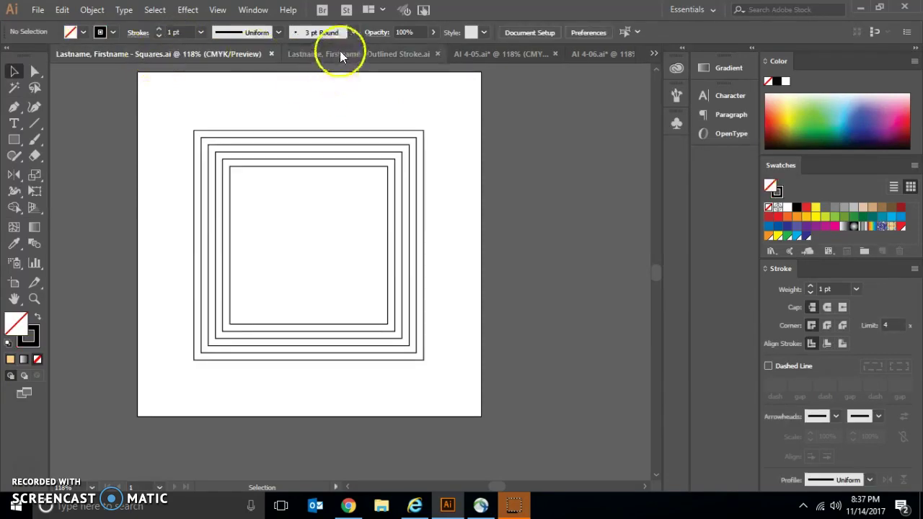